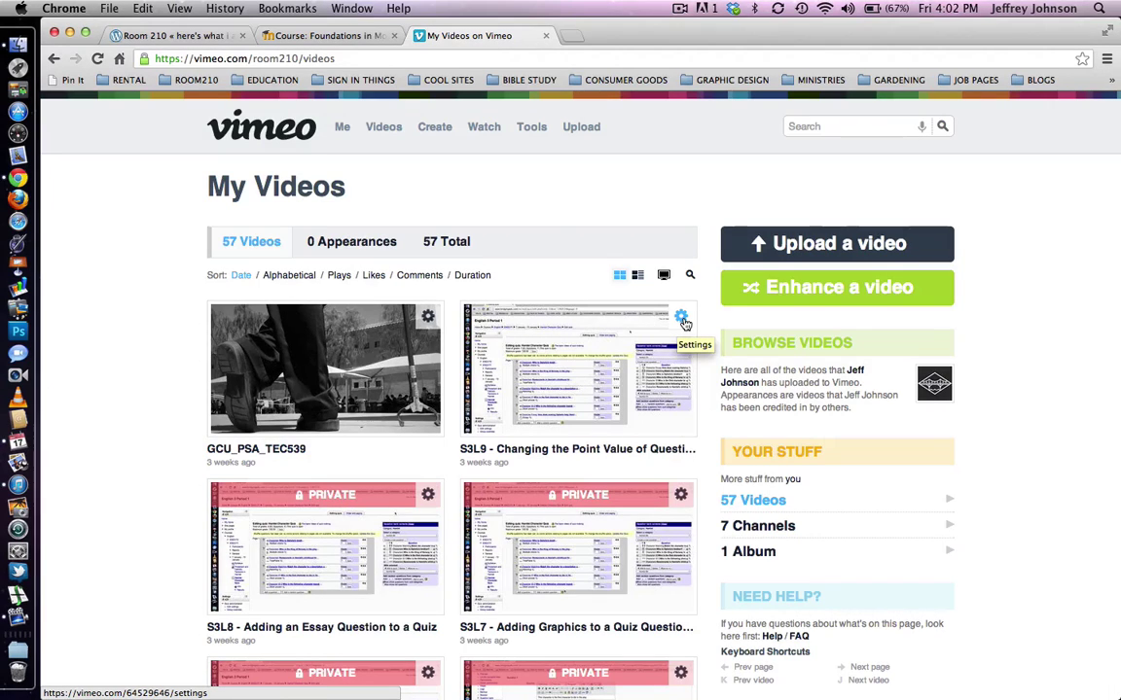
Step: In the privacy settings of "S3L9 - Changing the Point Value of Questions", hide the video from Vimeo.com and allow embedding only on bridgingedu.com
left_click(684, 322)
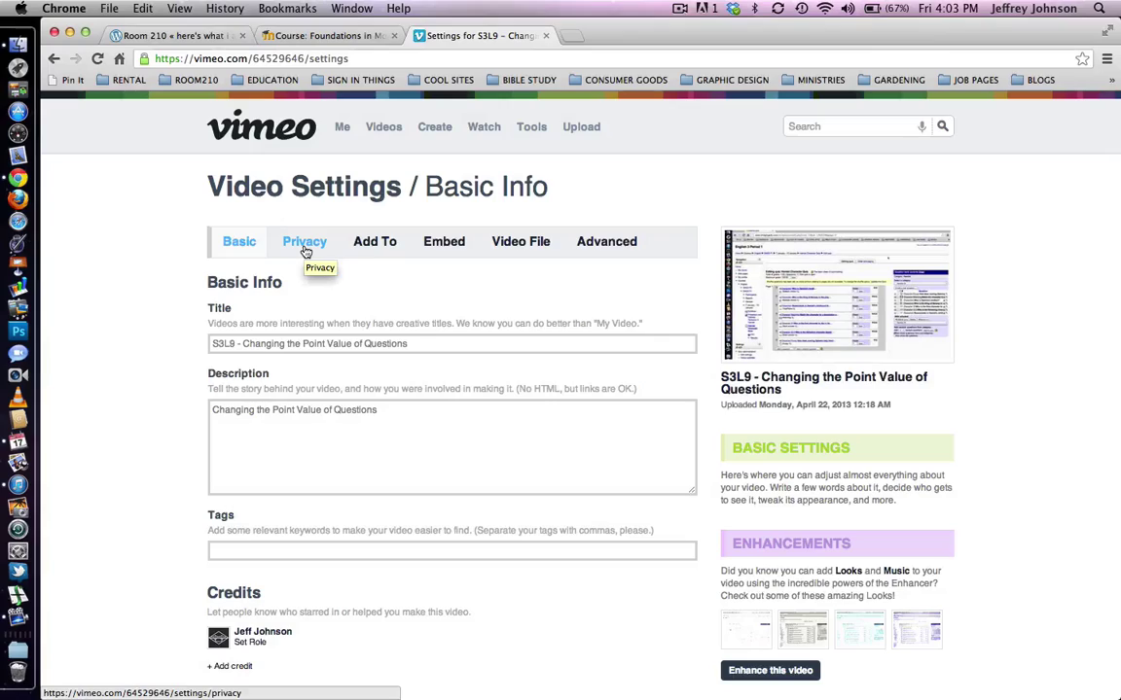
left_click(305, 243)
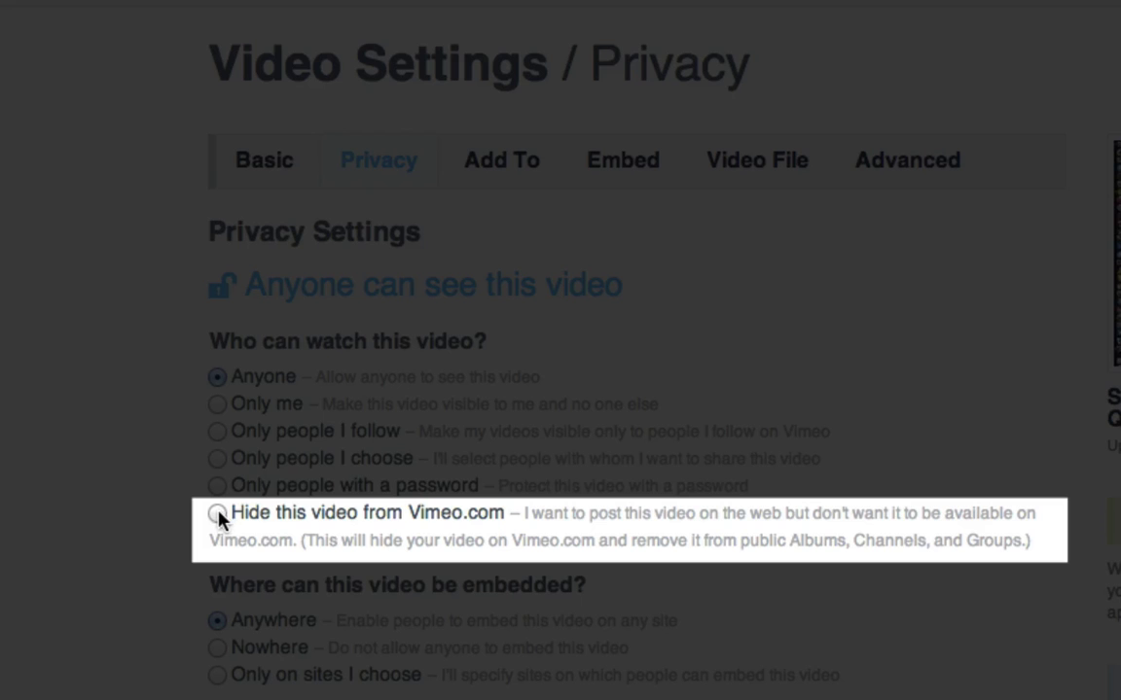
left_click(217, 514)
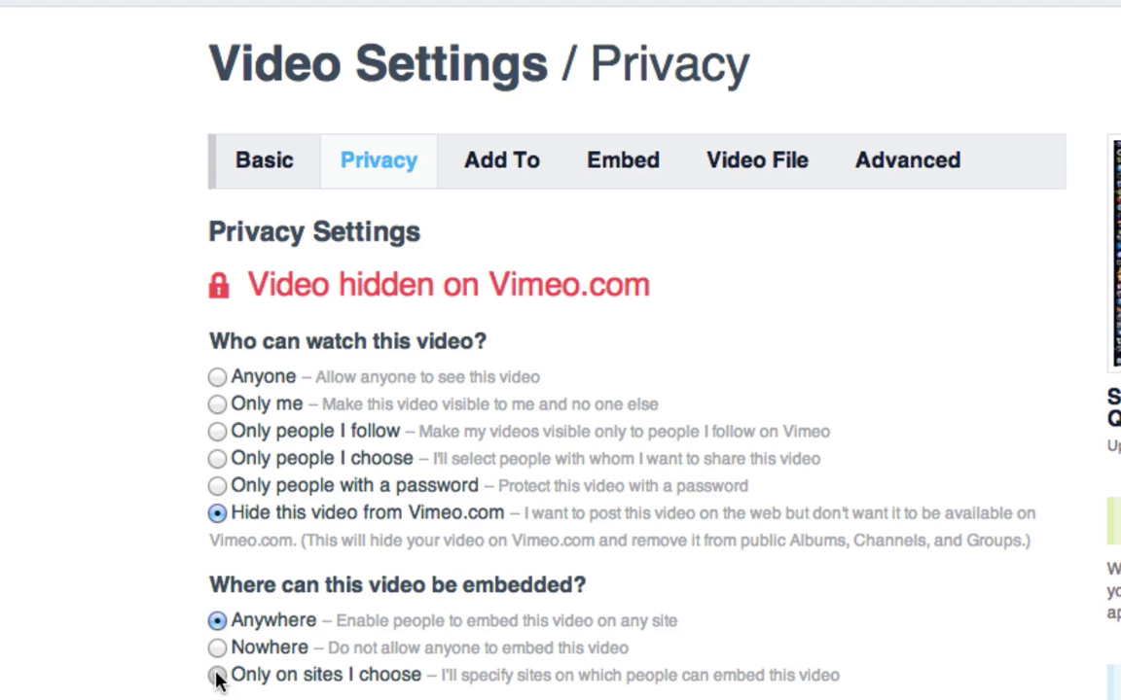
left_click(217, 676)
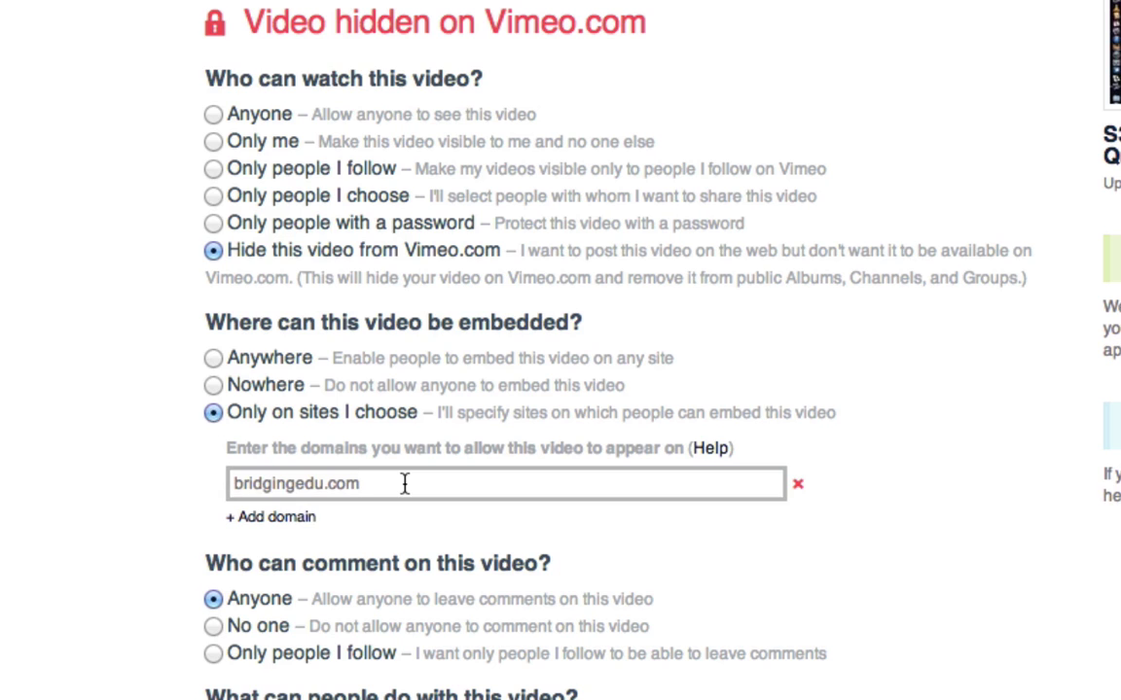
left_click(406, 484)
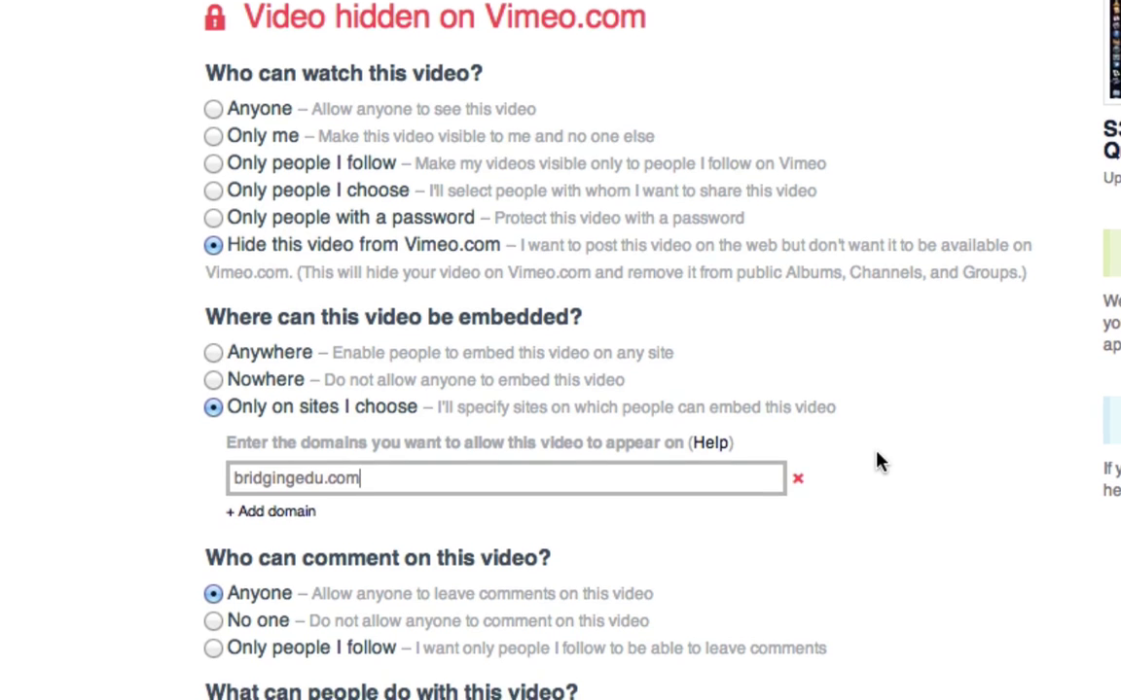
Step: Set who can comment on the video to No one and save the privacy changes
scroll(873, 463, "down", 3)
scroll(876, 462, "down", 1)
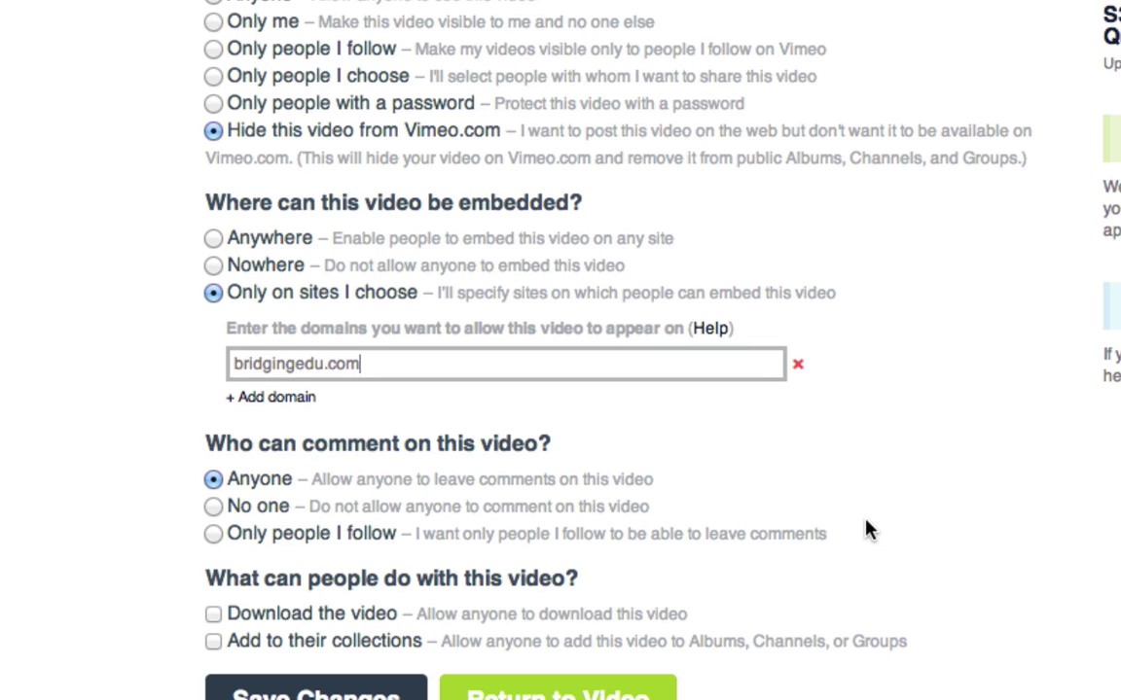
left_click(213, 507)
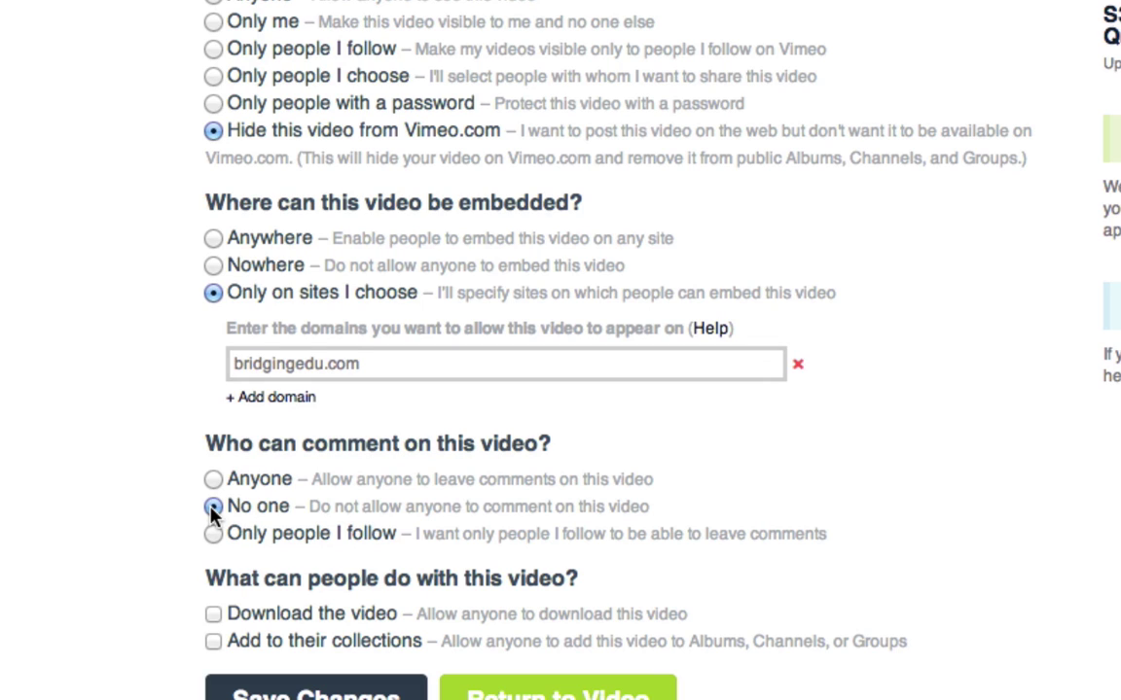
scroll(890, 584, "down", 5)
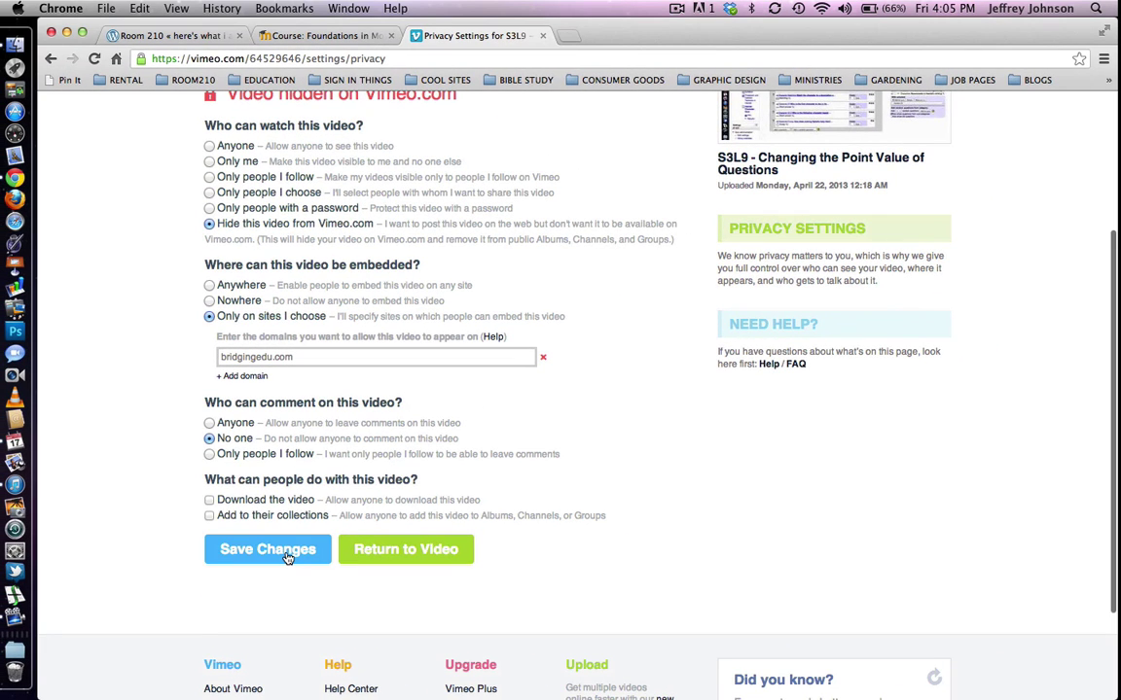
left_click(286, 557)
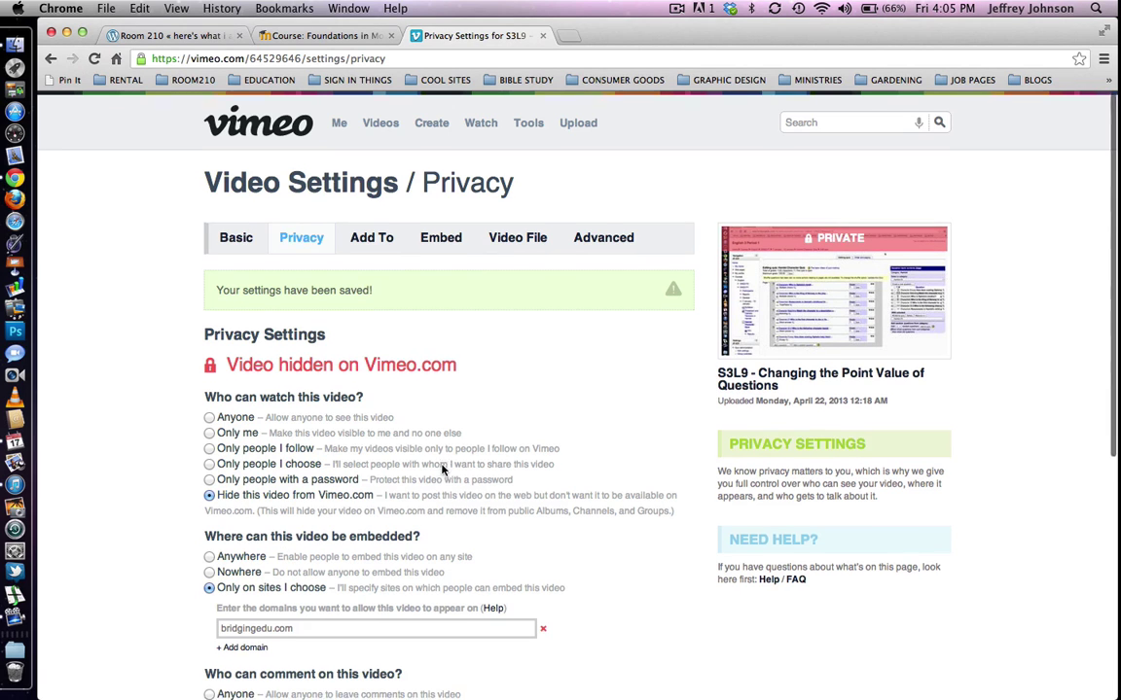
Step: Return to the video's page and copy its share link
scroll(445, 467, "down", 5)
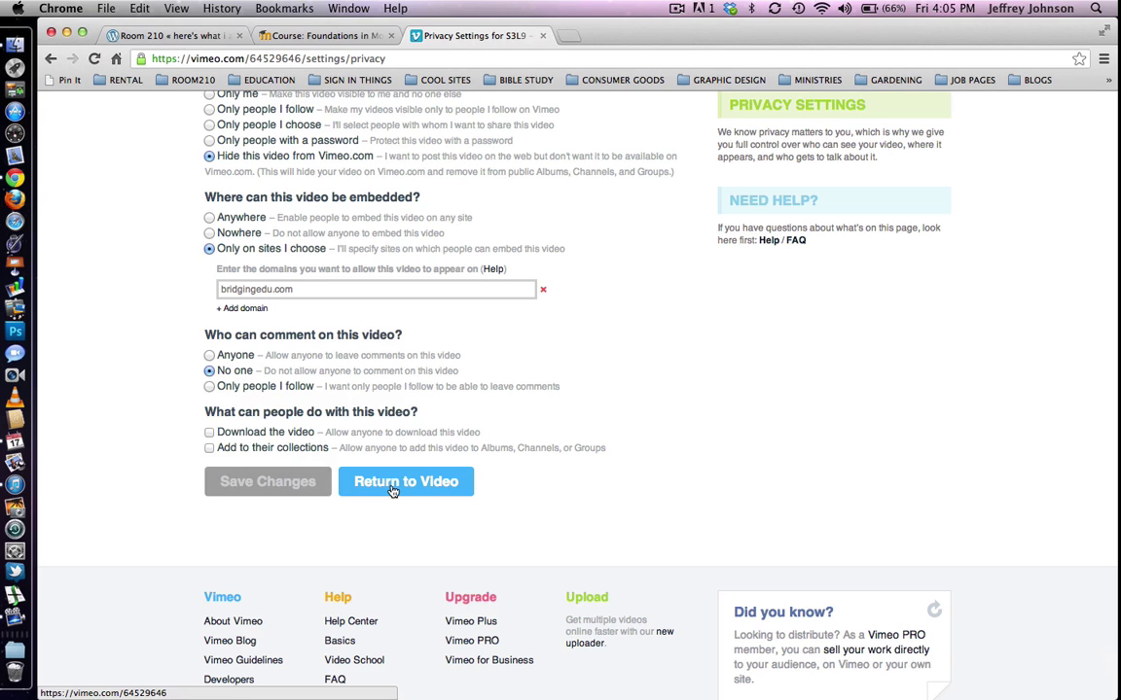
left_click(392, 489)
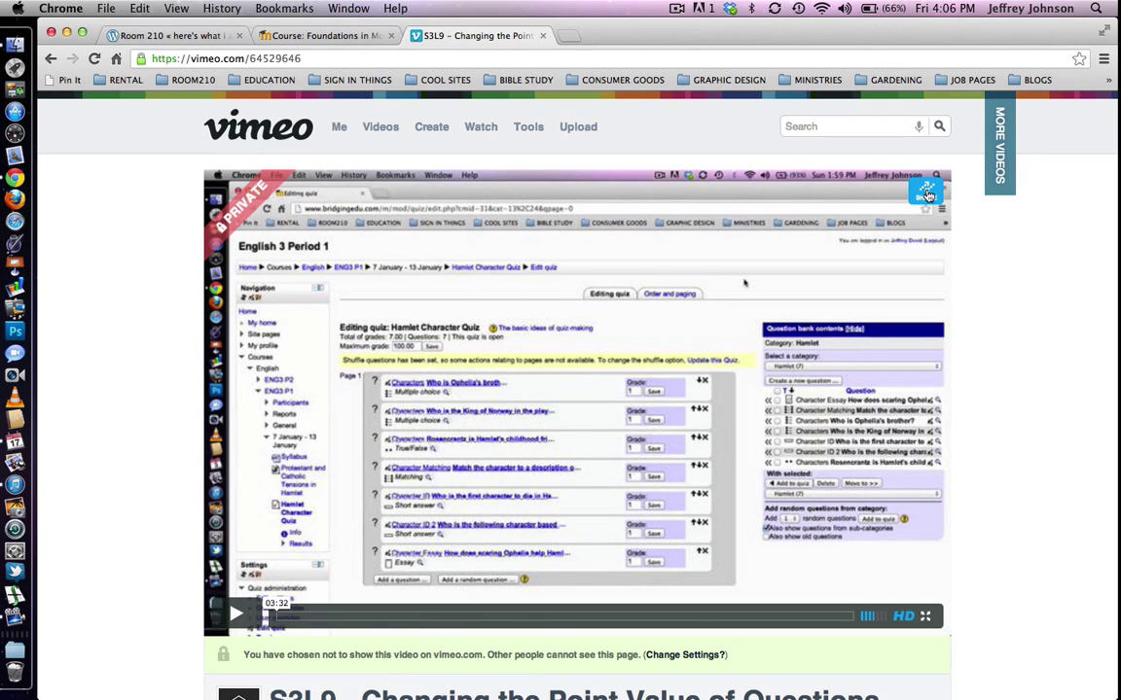
left_click(928, 194)
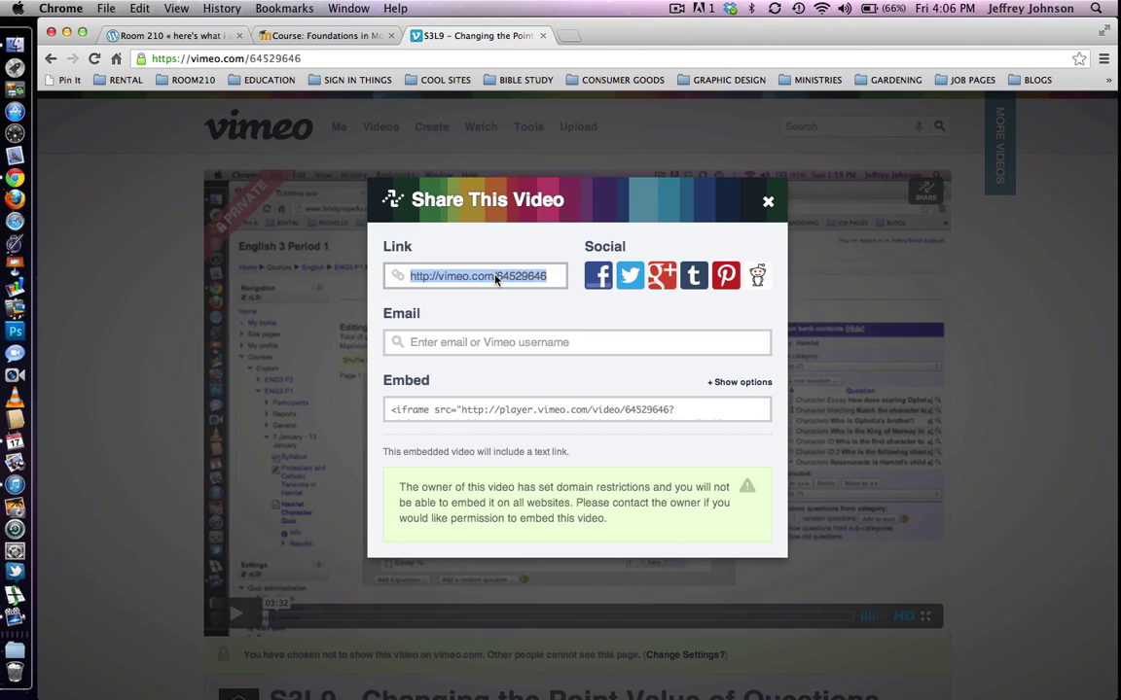
key("super+c")
Step: Switch to the Foundations in Moodle course and add a Page resource to the CREATING A QUIZ PART I section
left_click(331, 36)
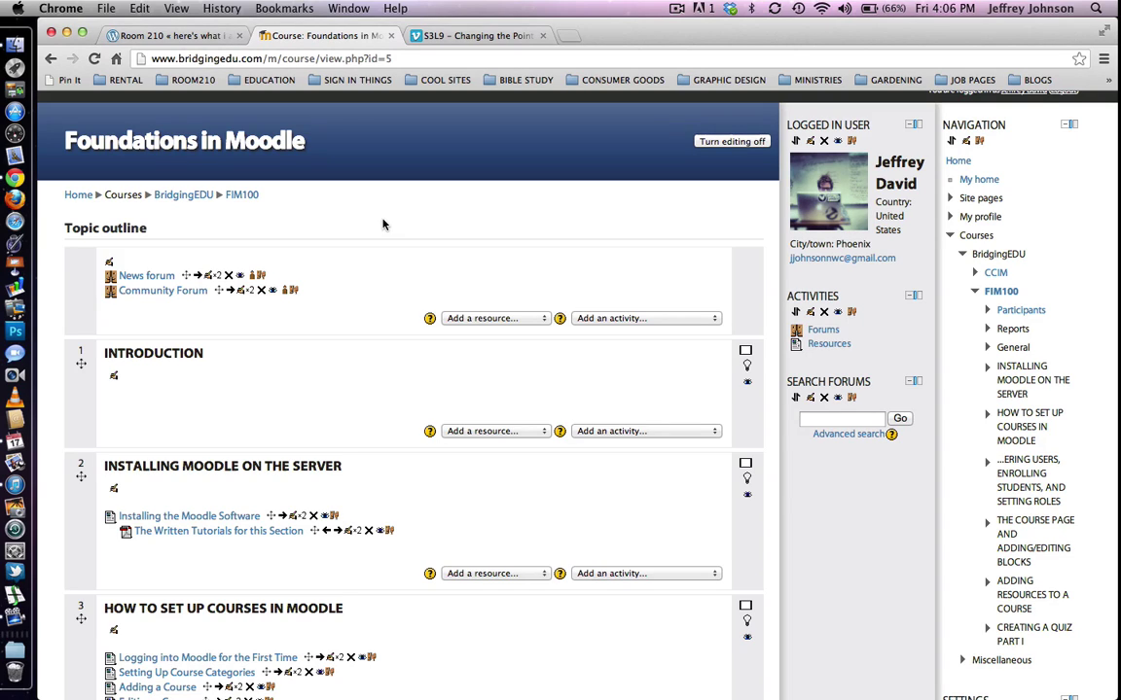
scroll(383, 225, "down", 10)
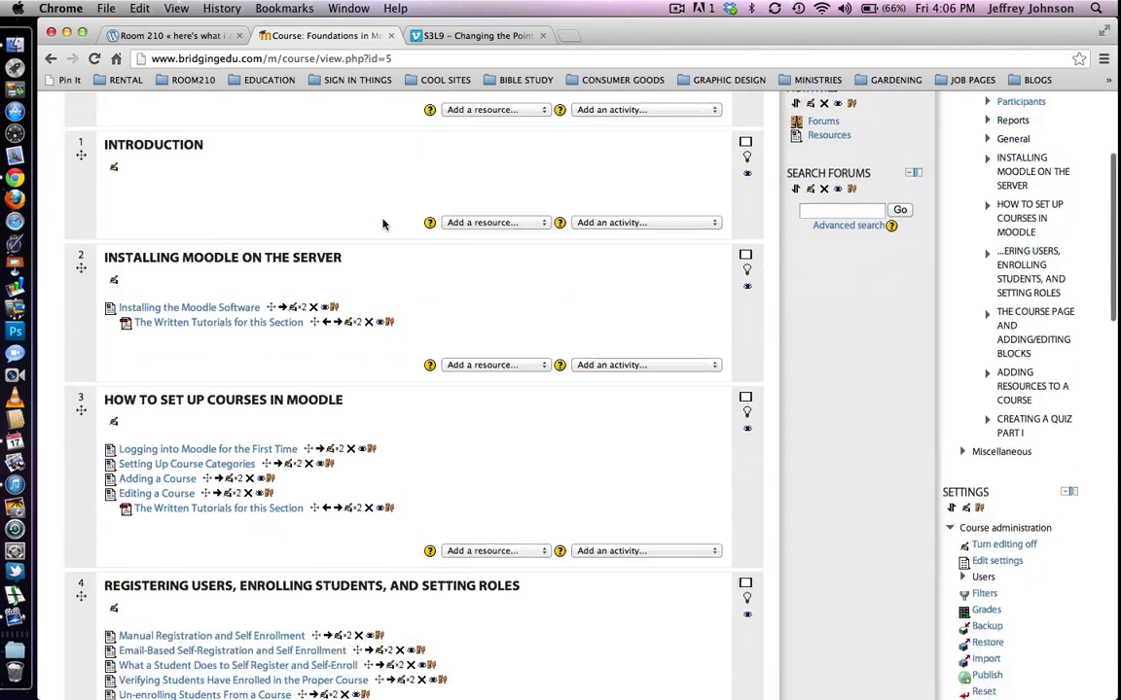
scroll(383, 224, "down", 3)
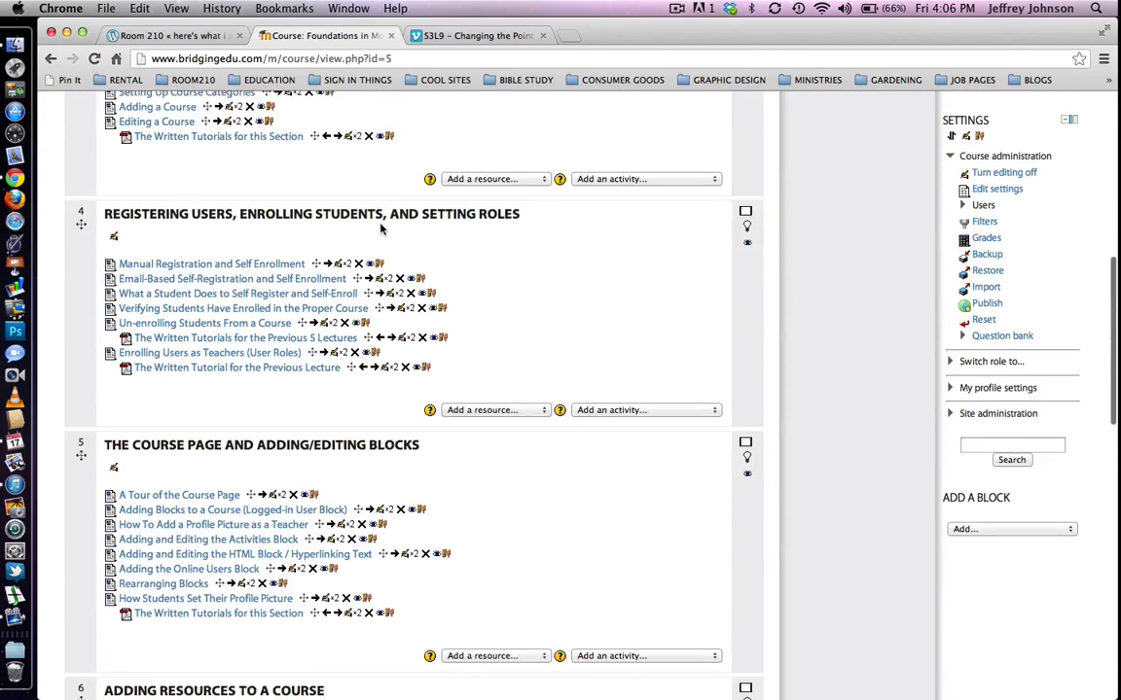
scroll(381, 229, "down", 10)
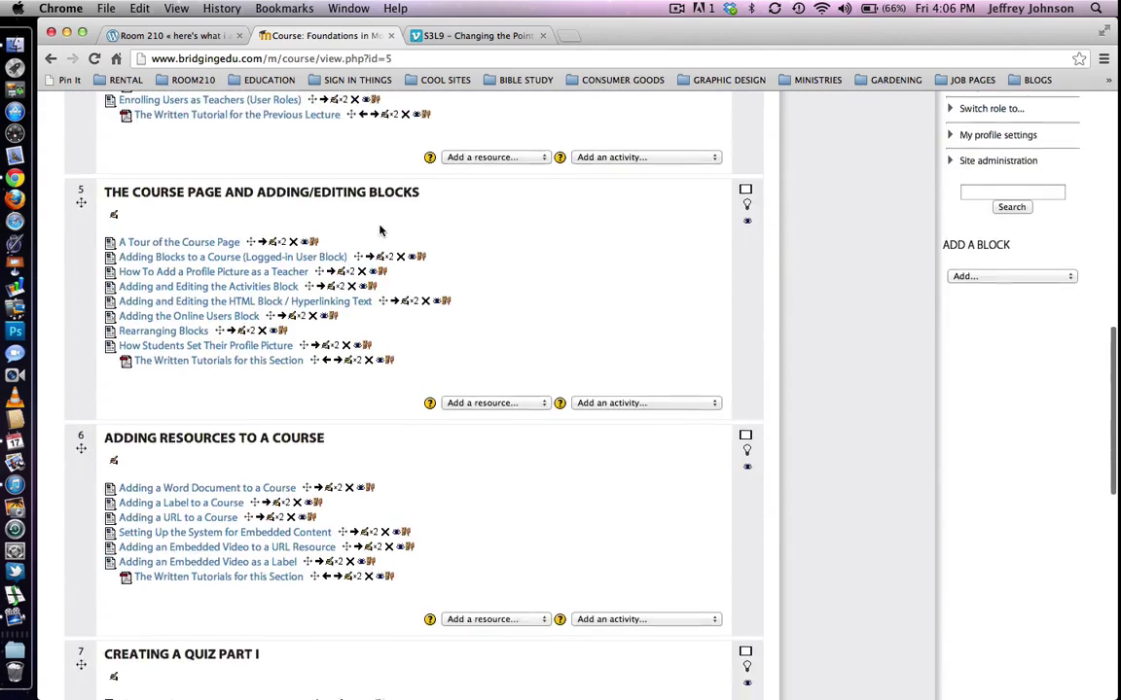
scroll(380, 229, "down", 5)
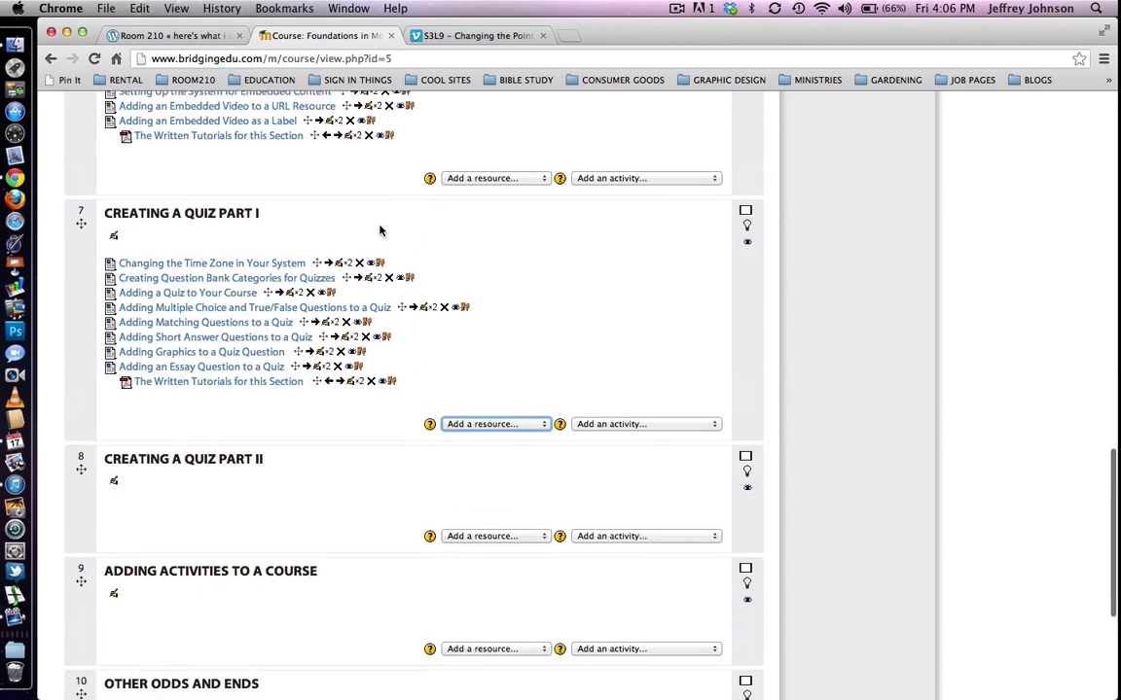
scroll(380, 230, "down", 1)
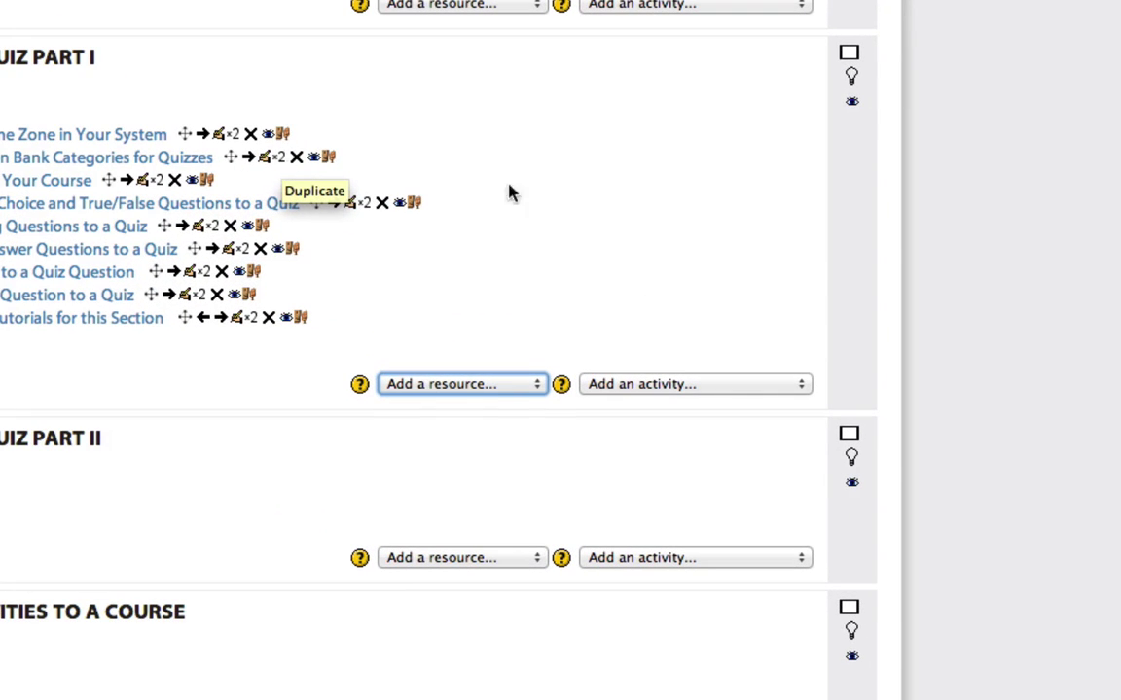
left_click(511, 392)
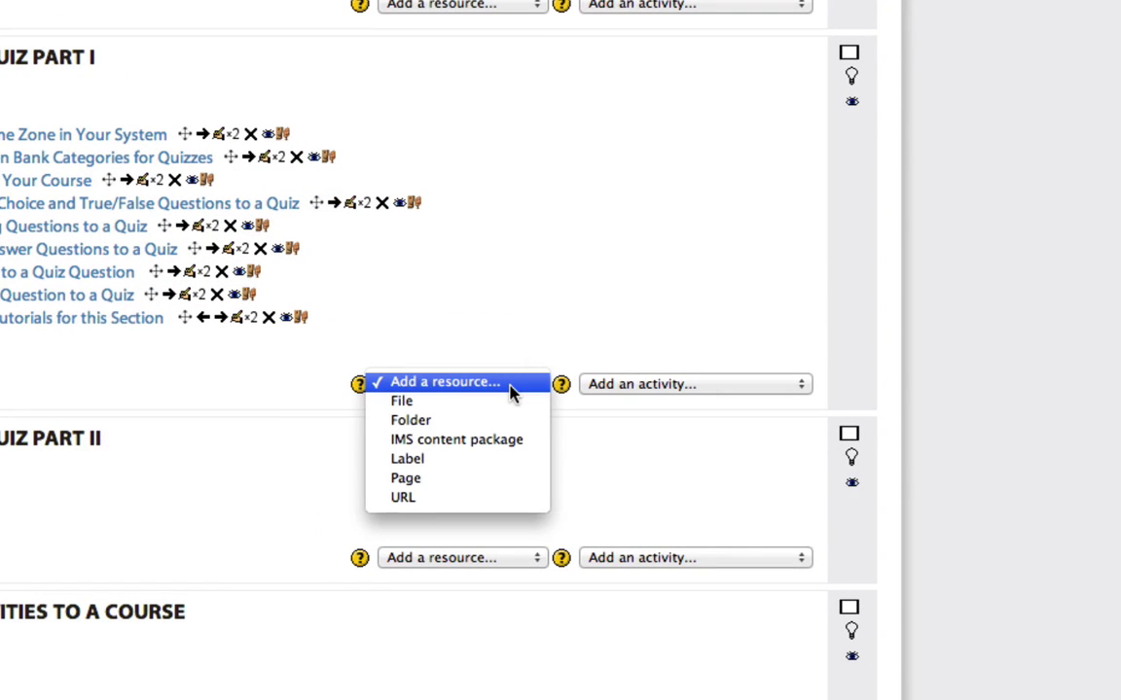
left_click(477, 487)
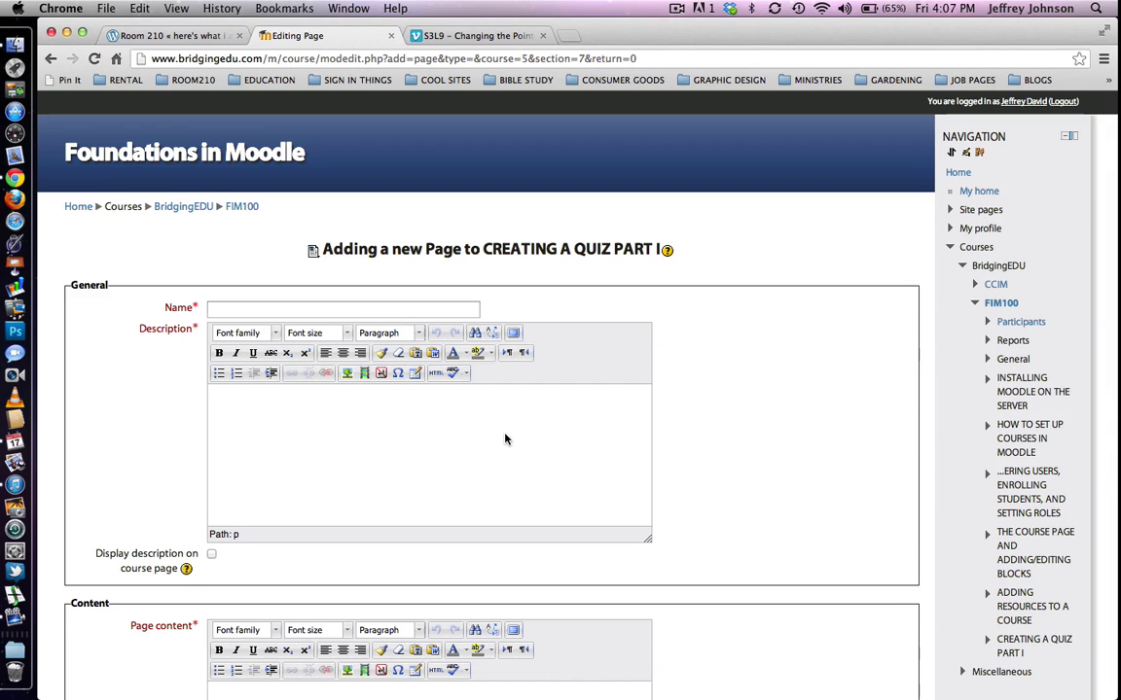
scroll(504, 439, "down", 5)
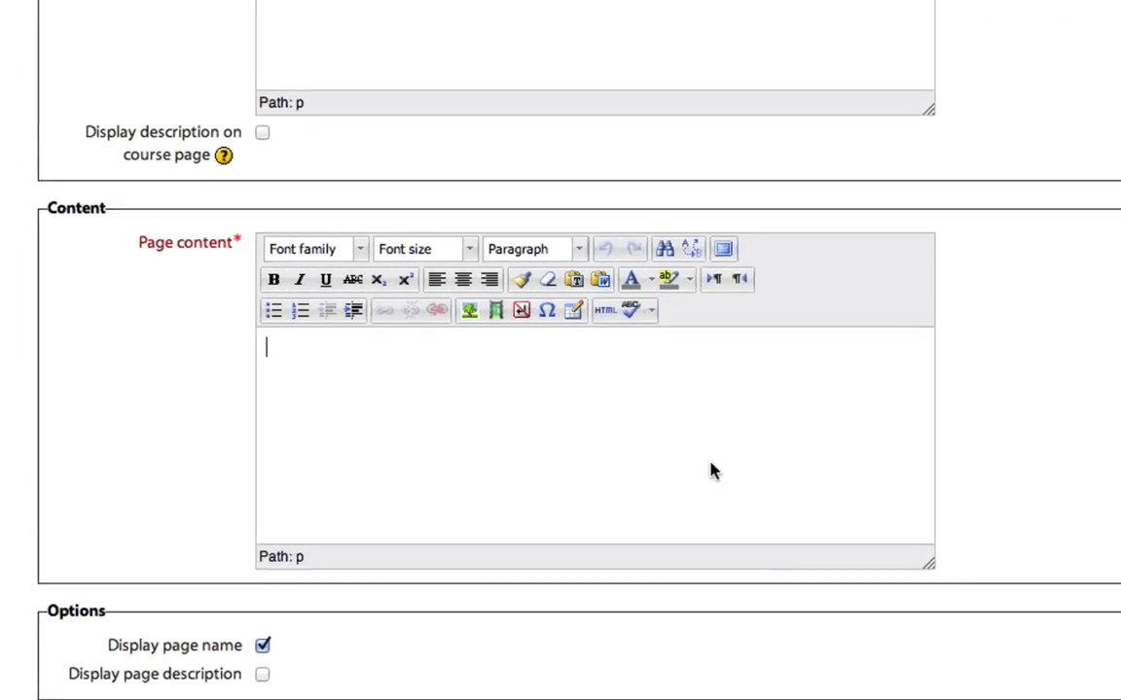
left_click(795, 483)
key("super+v")
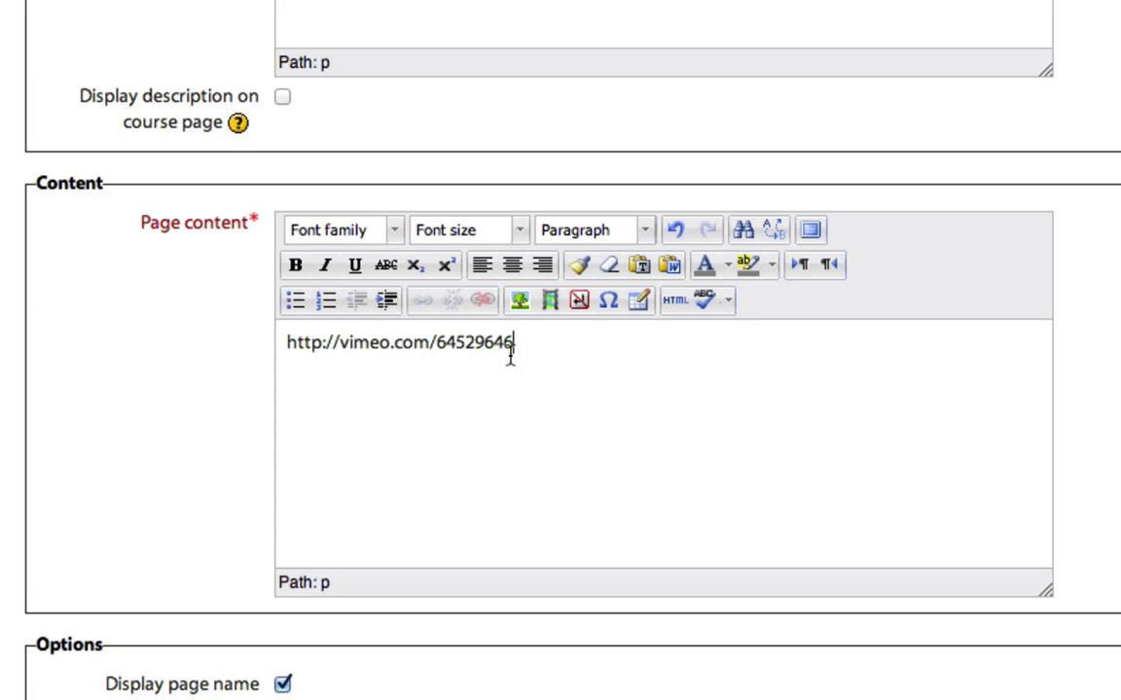
left_click_drag(522, 345, 271, 352)
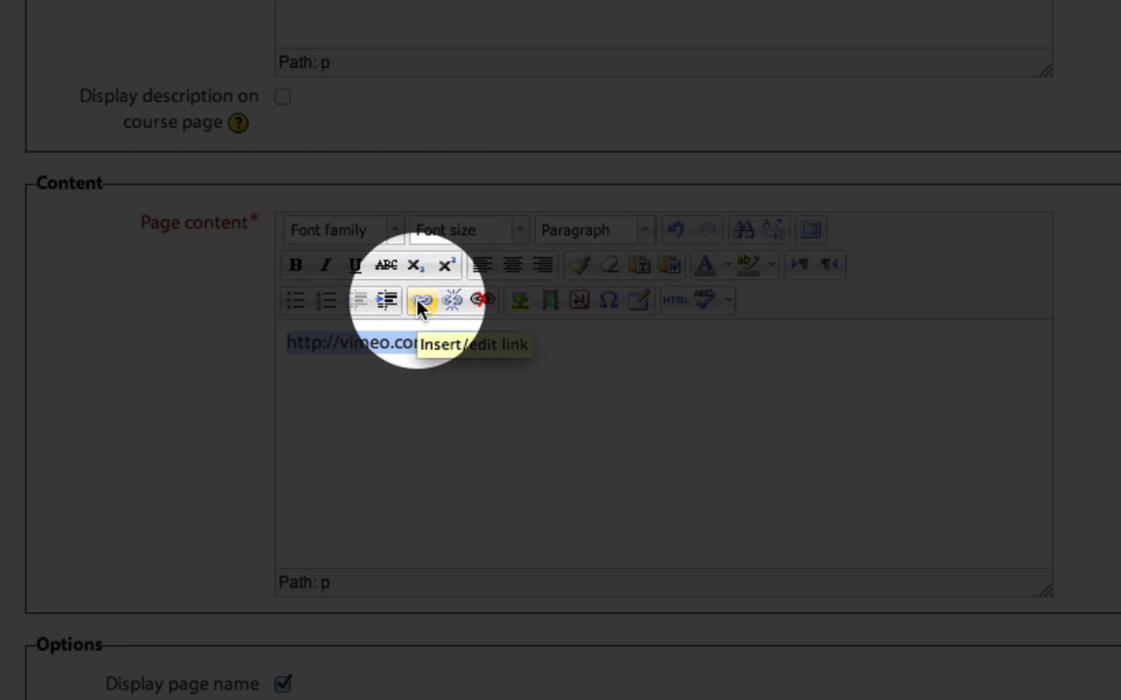
left_click(422, 301)
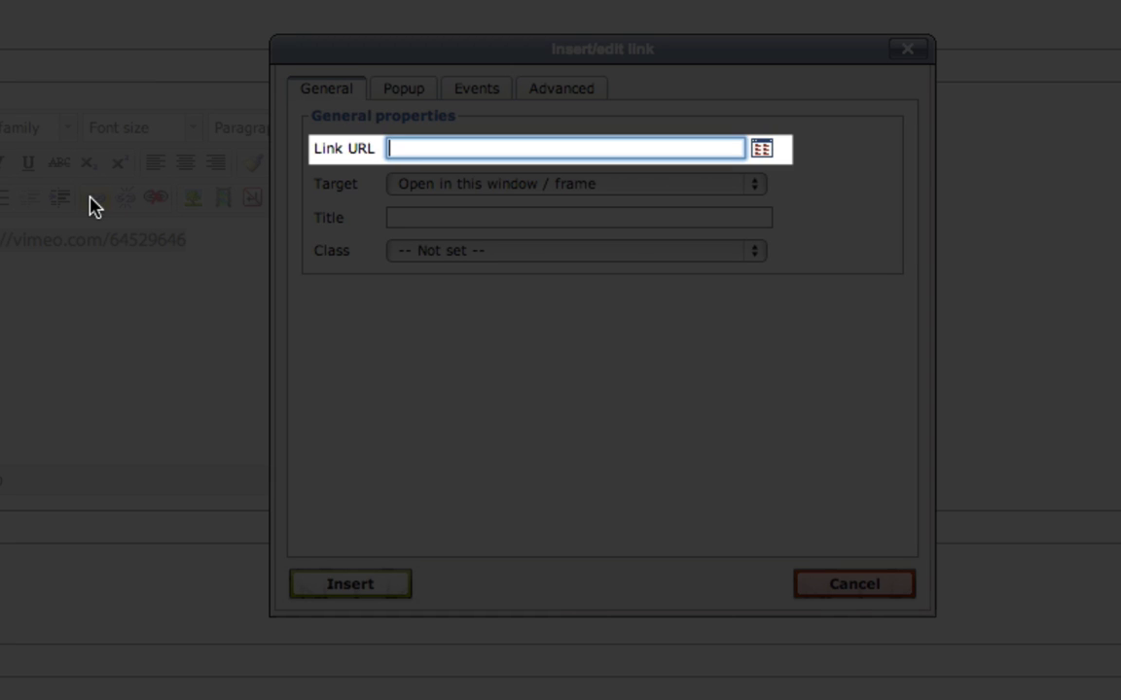
key("ctrl+v")
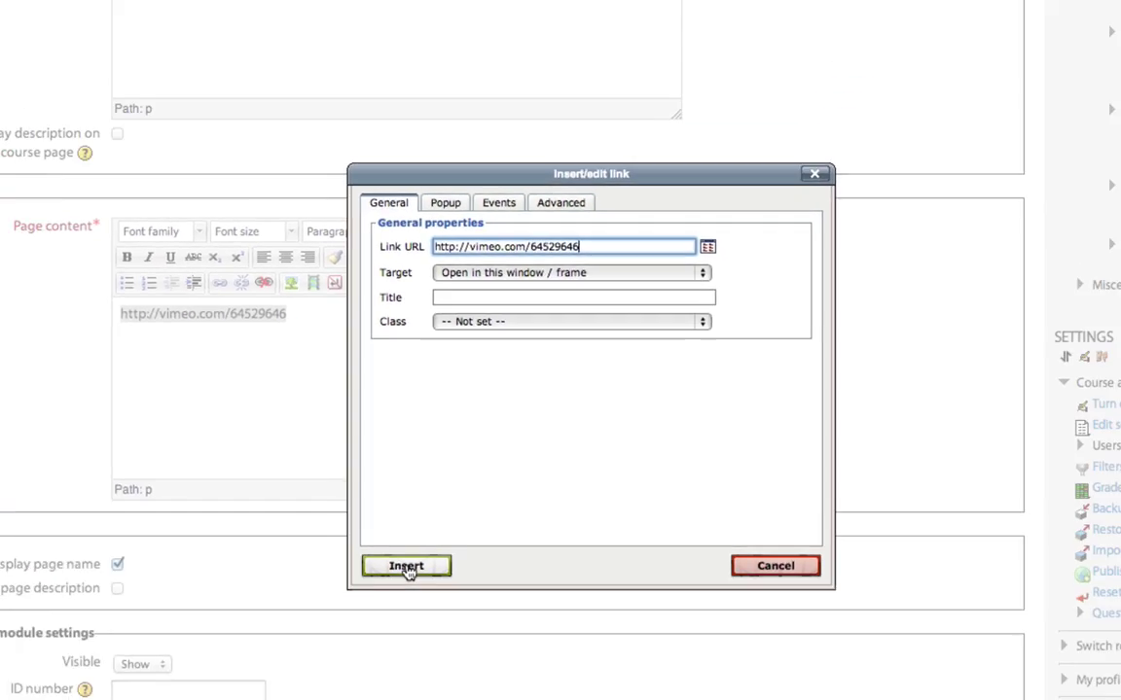
left_click(351, 584)
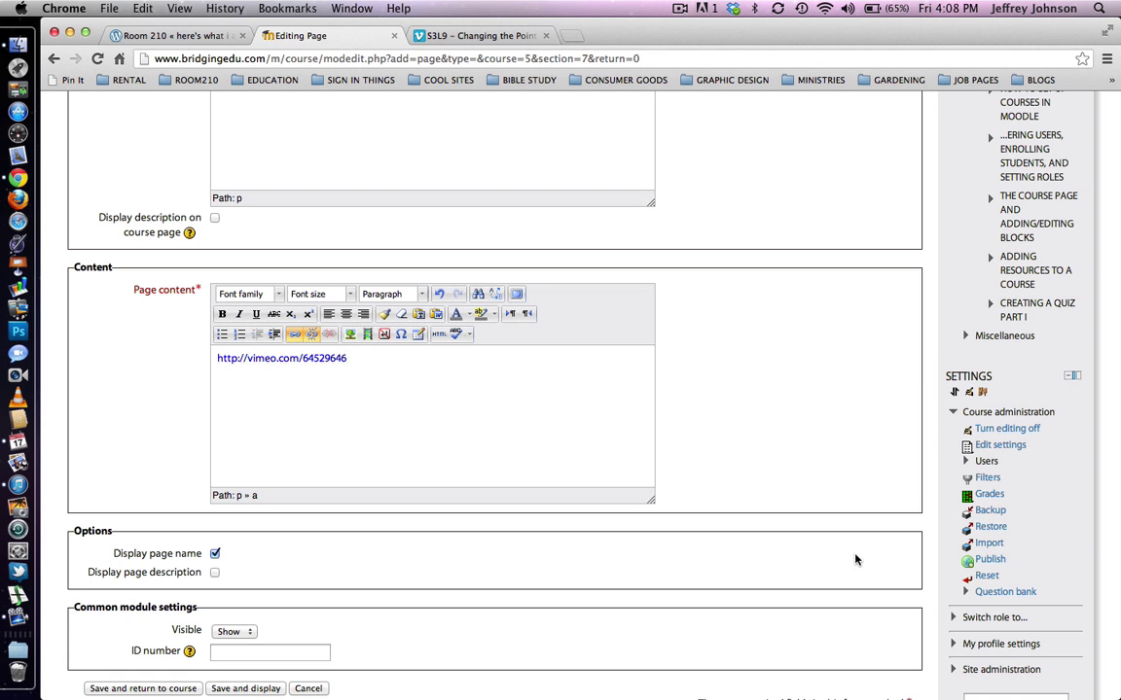
Step: Copy the title text "Changing the Point Value of Questions", without the S3L9 prefix, from the Vimeo video page for the page name
scroll(816, 557, "up", 8)
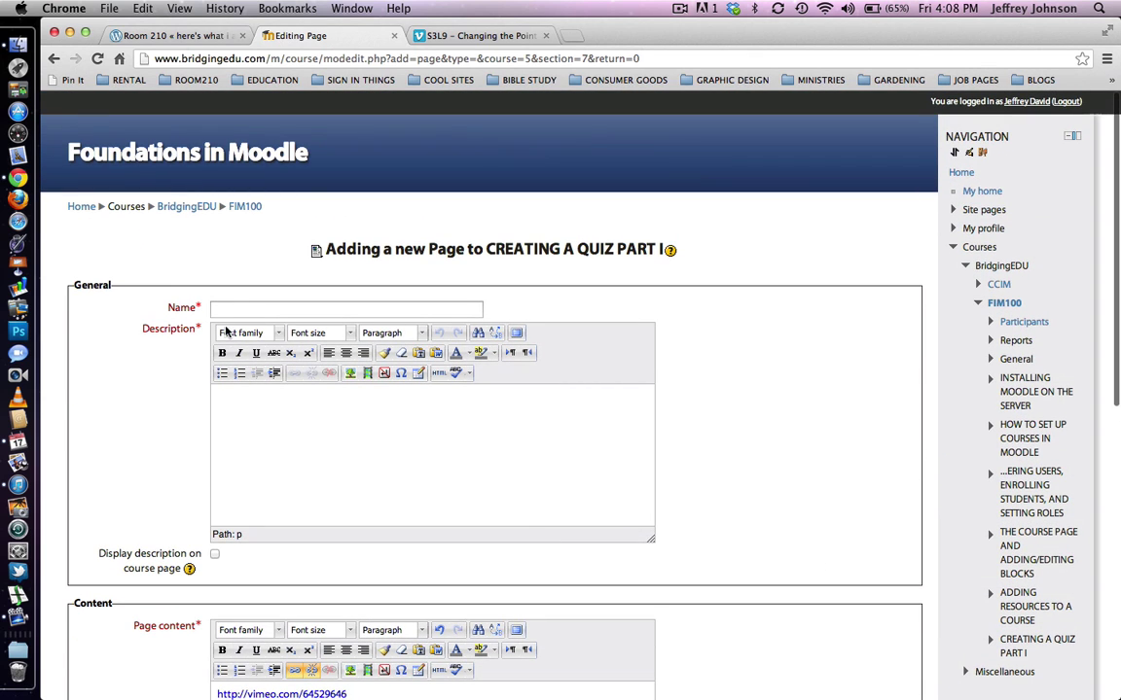
left_click(233, 311)
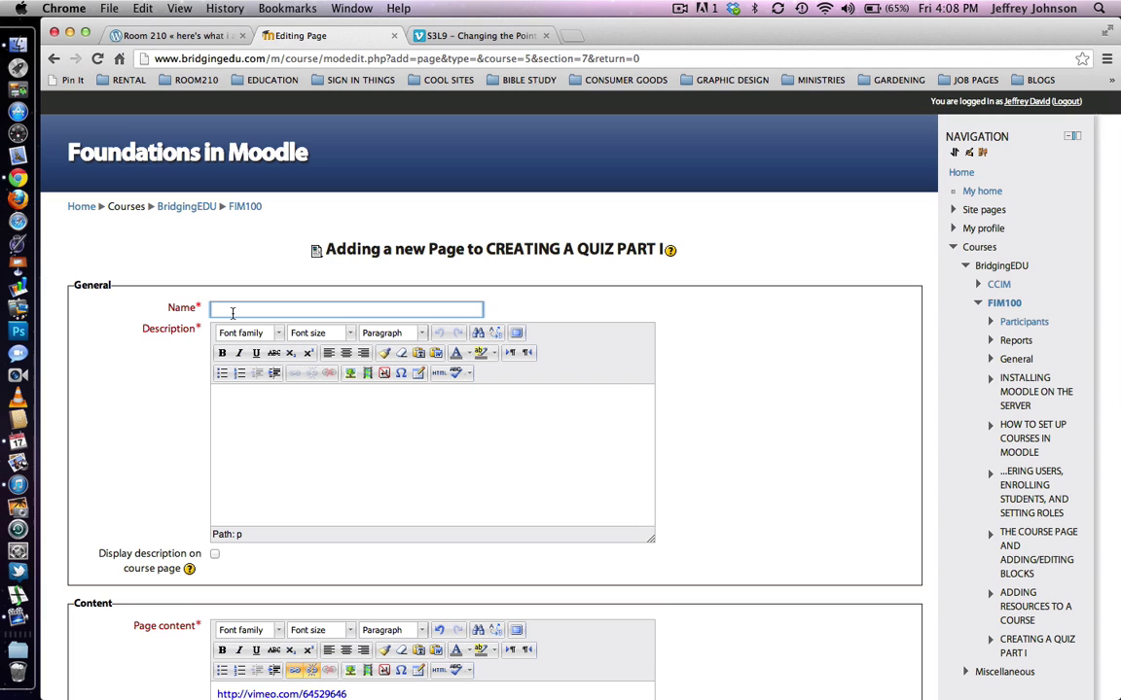
left_click(442, 32)
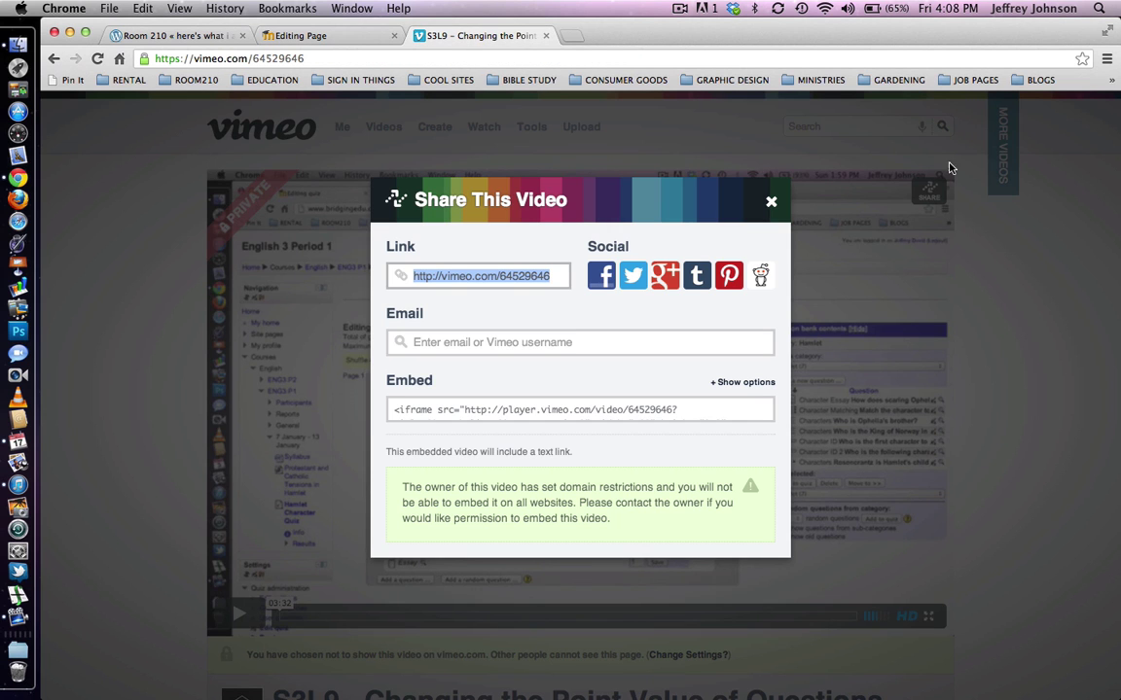
left_click(771, 204)
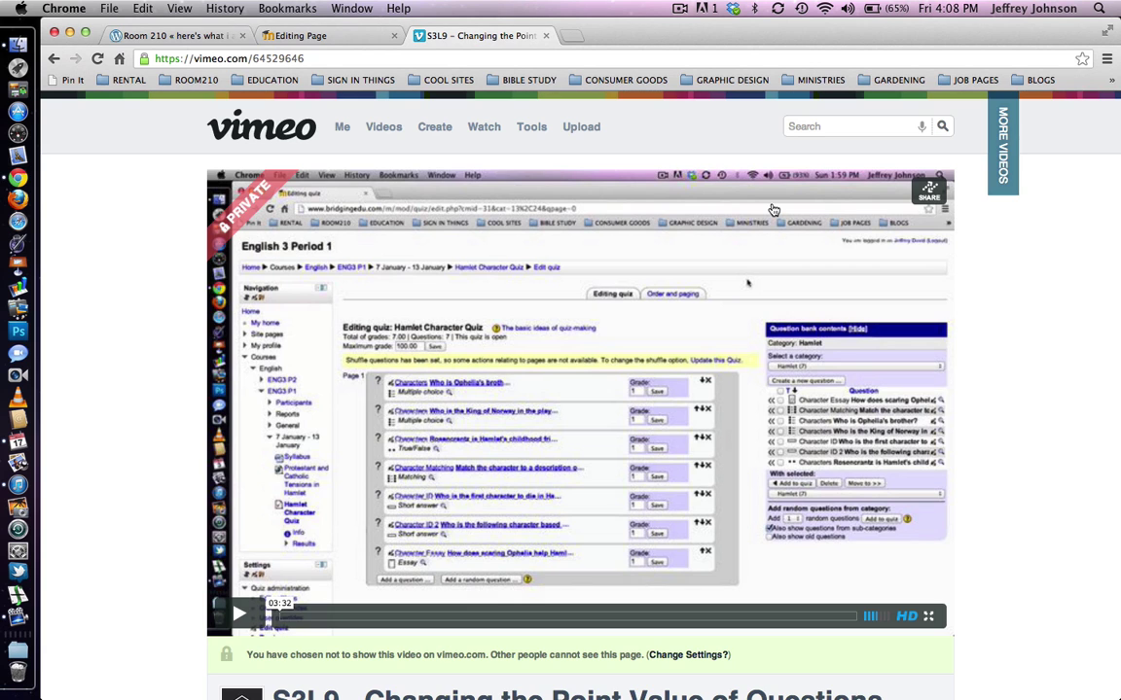
scroll(774, 210, "down", 3)
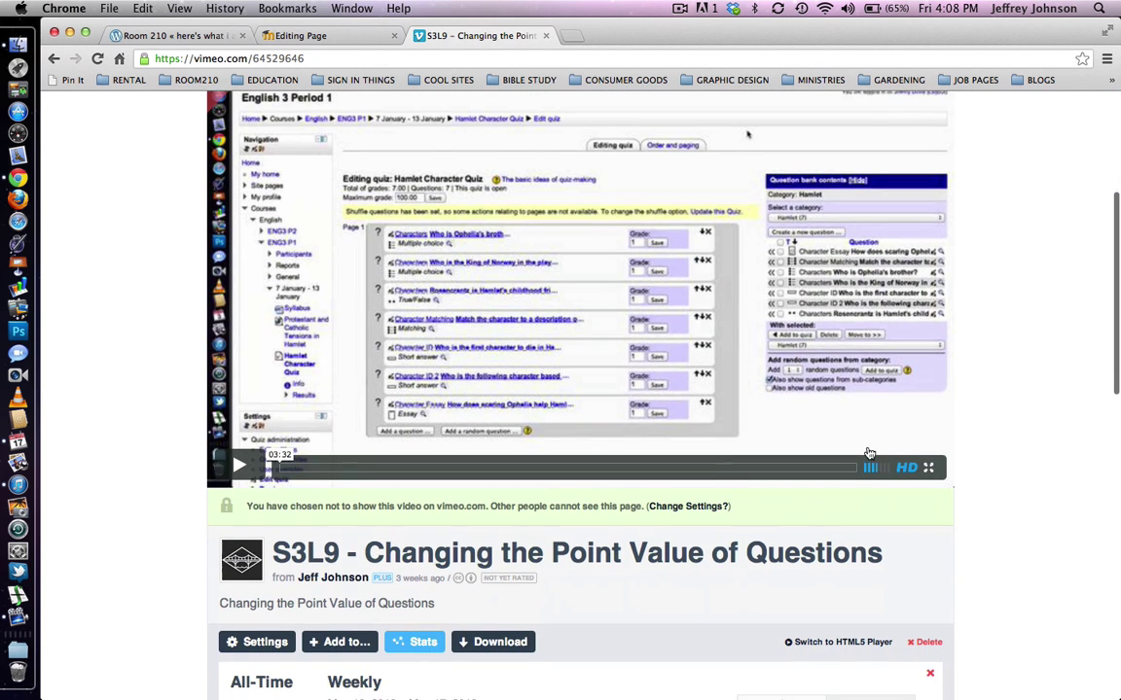
left_click_drag(886, 557, 371, 541)
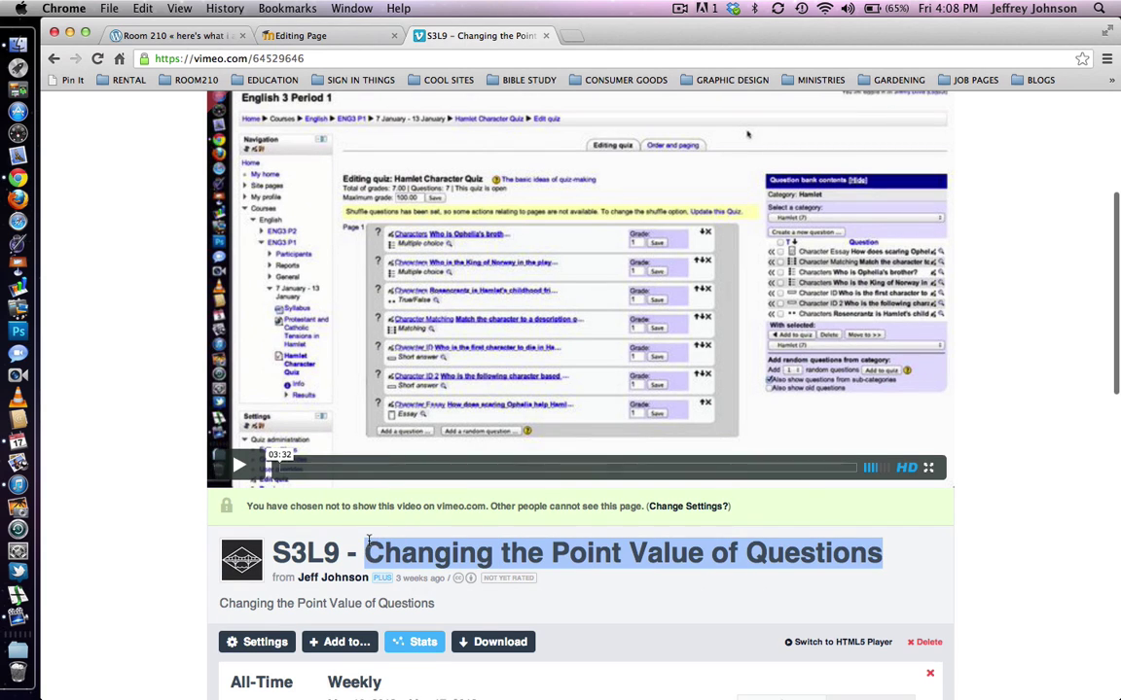
key("super+c")
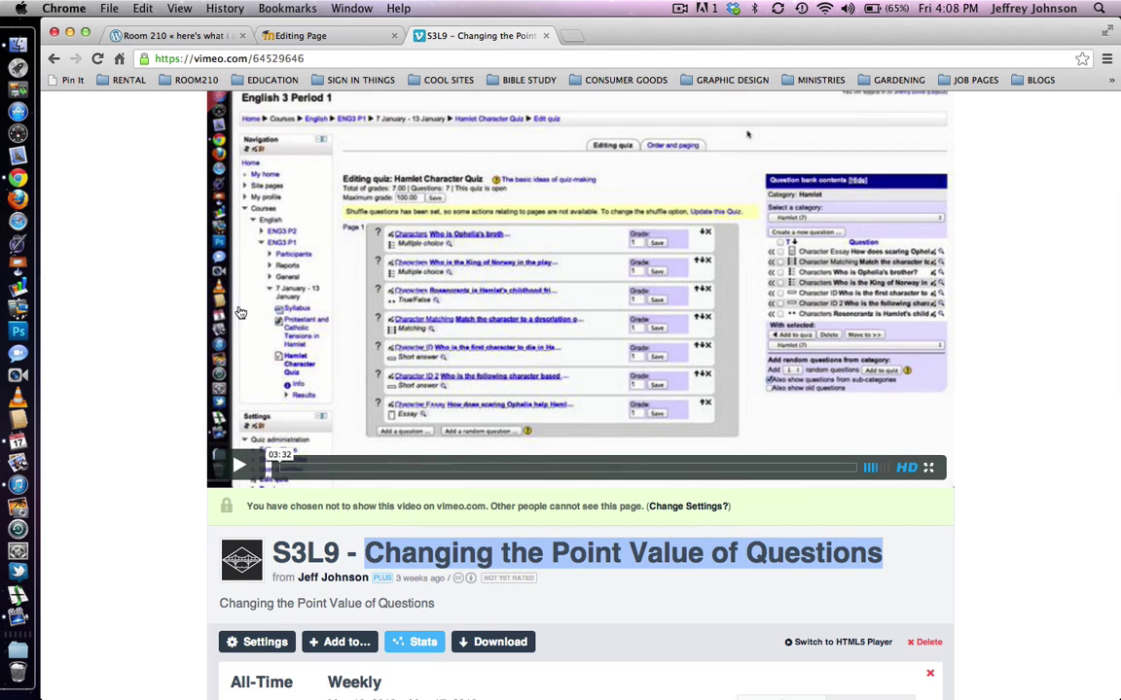
Step: Back in the Moodle page form, name the new page "Changing the Point Value of Questions"
left_click(284, 51)
left_click(288, 36)
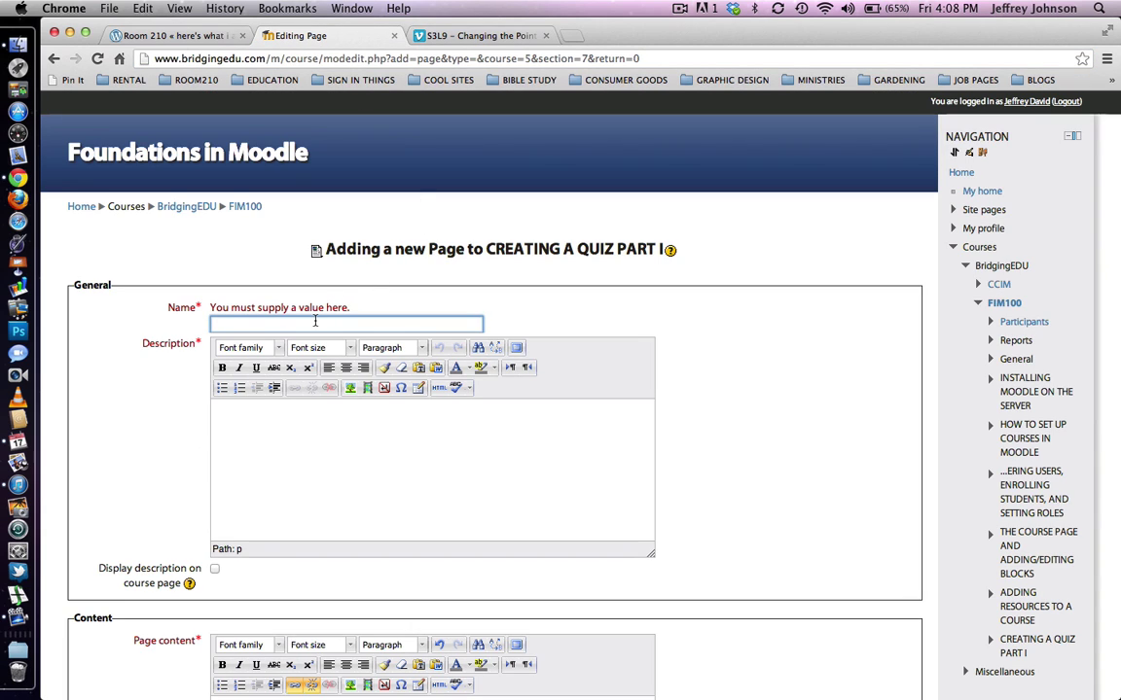
key("super+v")
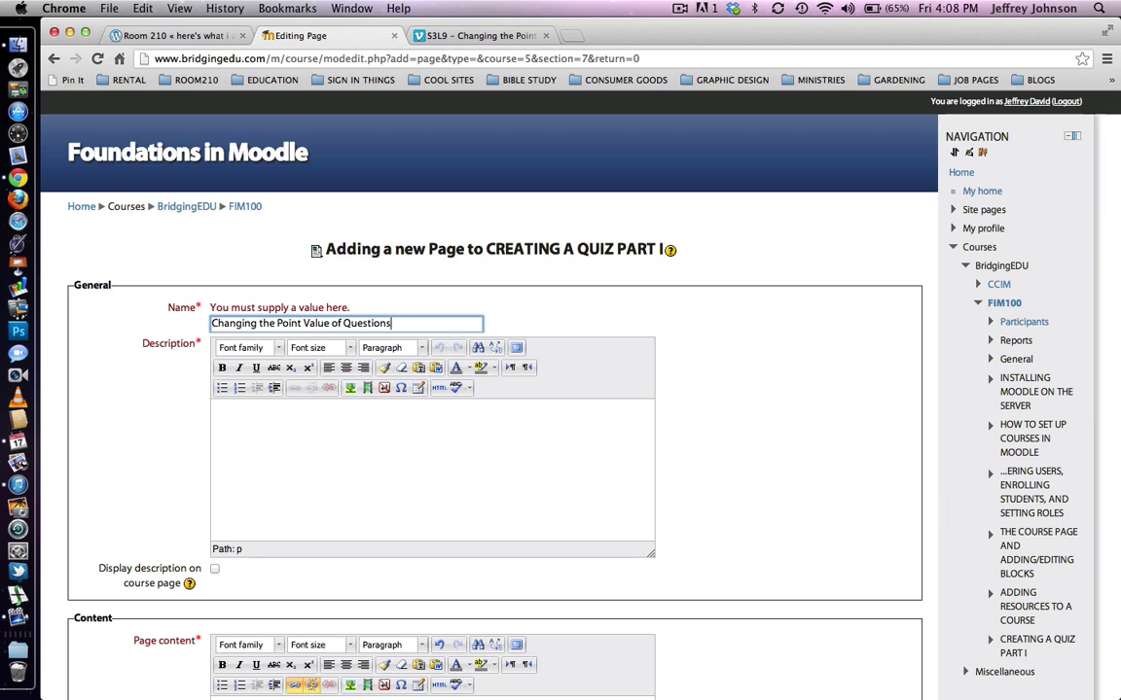
Step: Enter "Changing the Point Value of Questions" as the page description, and save and display the new page
left_click(312, 463)
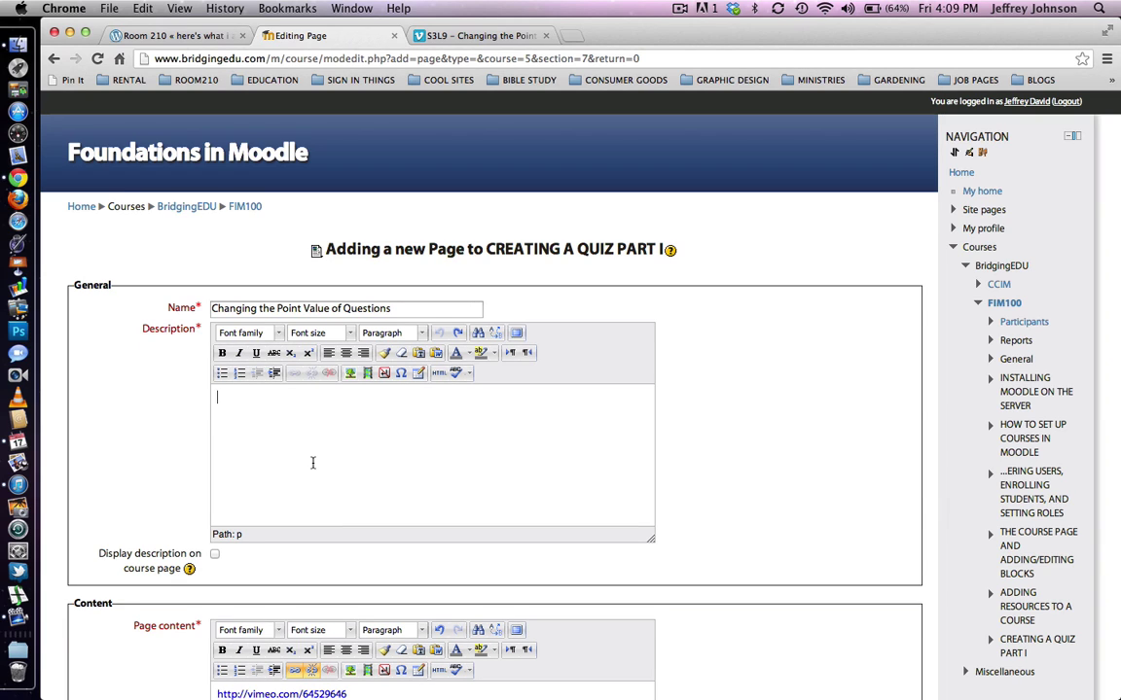
key("super+v")
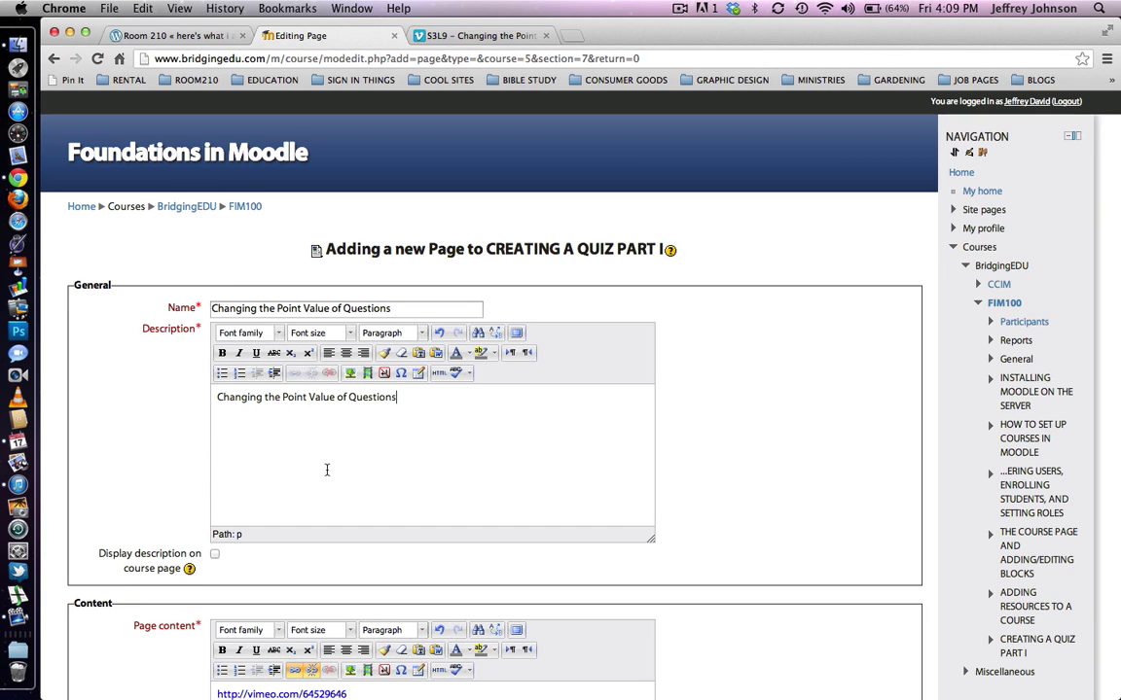
scroll(292, 420, "down", 3)
scroll(327, 474, "down", 2)
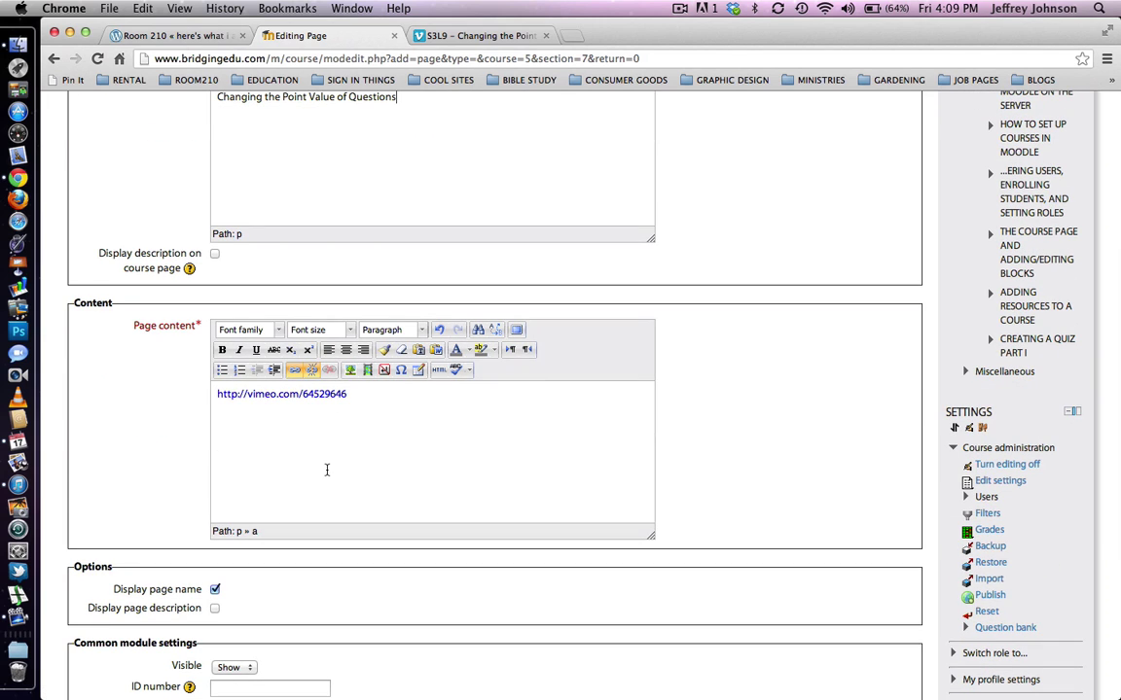
scroll(327, 472, "down", 5)
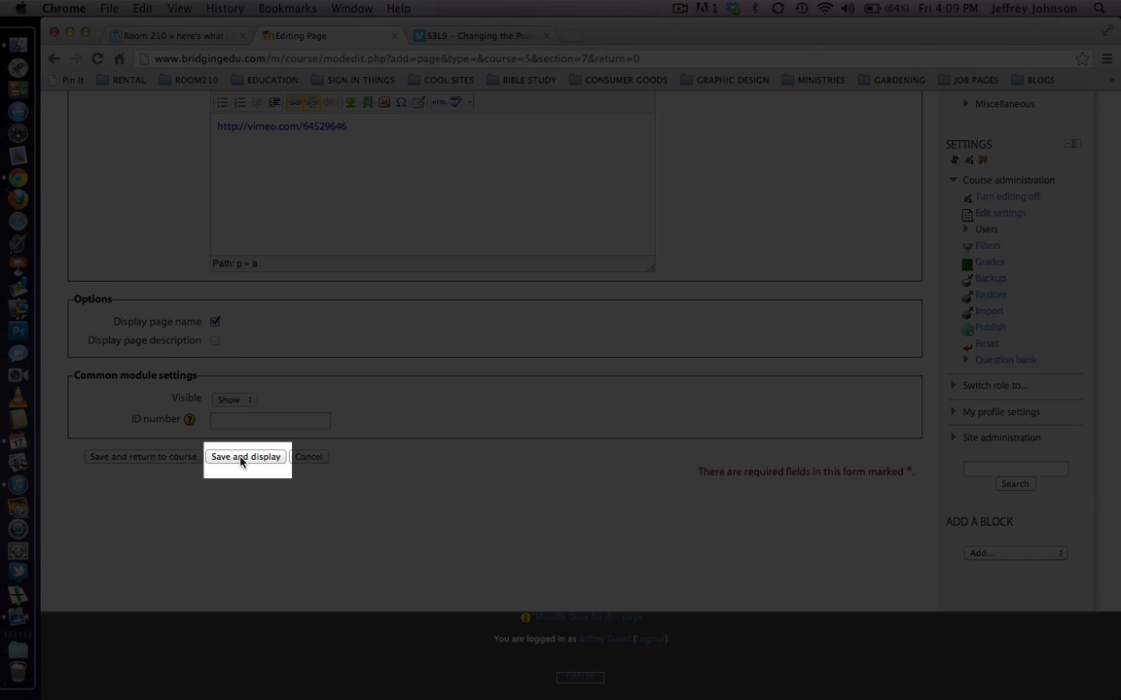
left_click(241, 457)
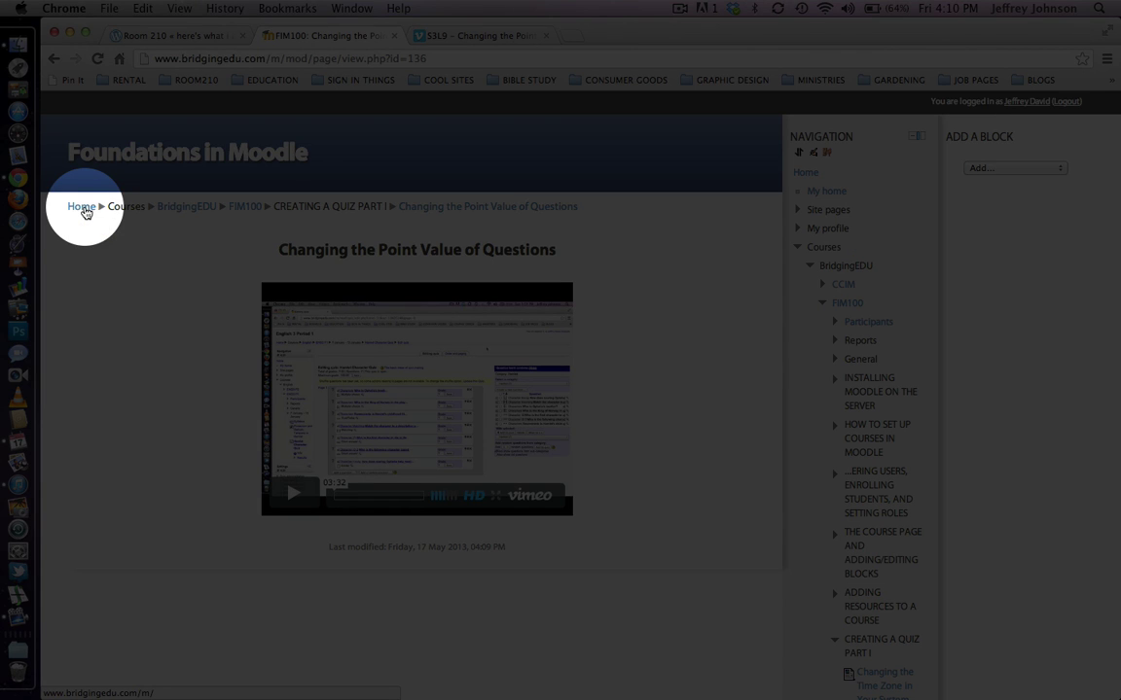
Step: Go from the saved page to the Foundations in Moodle site home
left_click(82, 207)
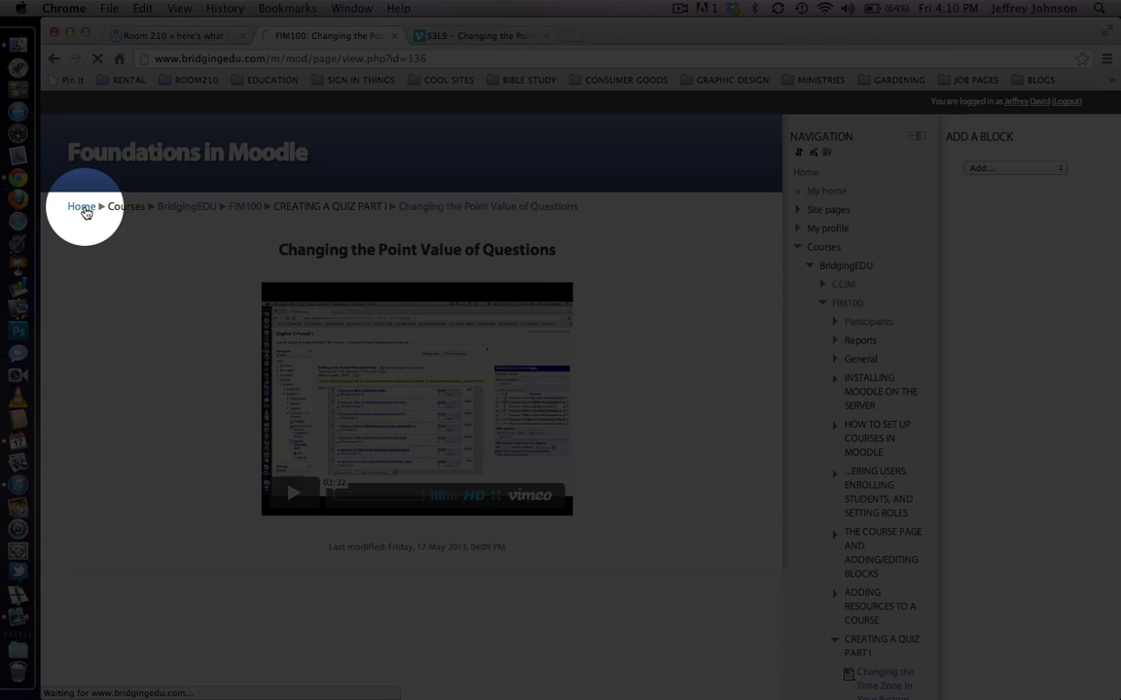